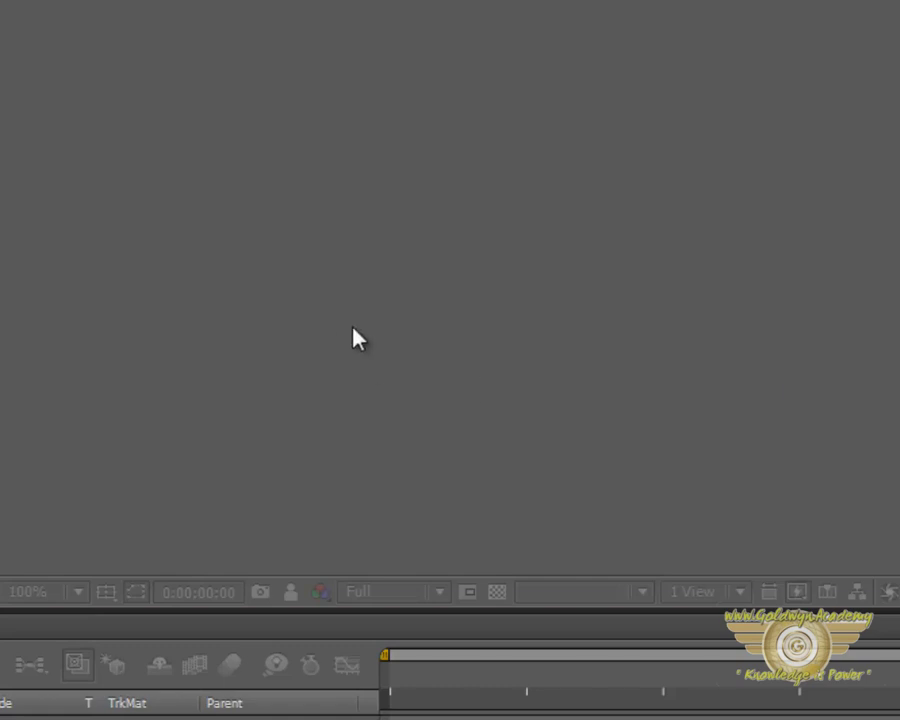
Create a 1050×576 composition named 'Tutorial 11- Parenting layers and Anchor point'.
{"action": "left_click", "coordinate": [427, 318]}
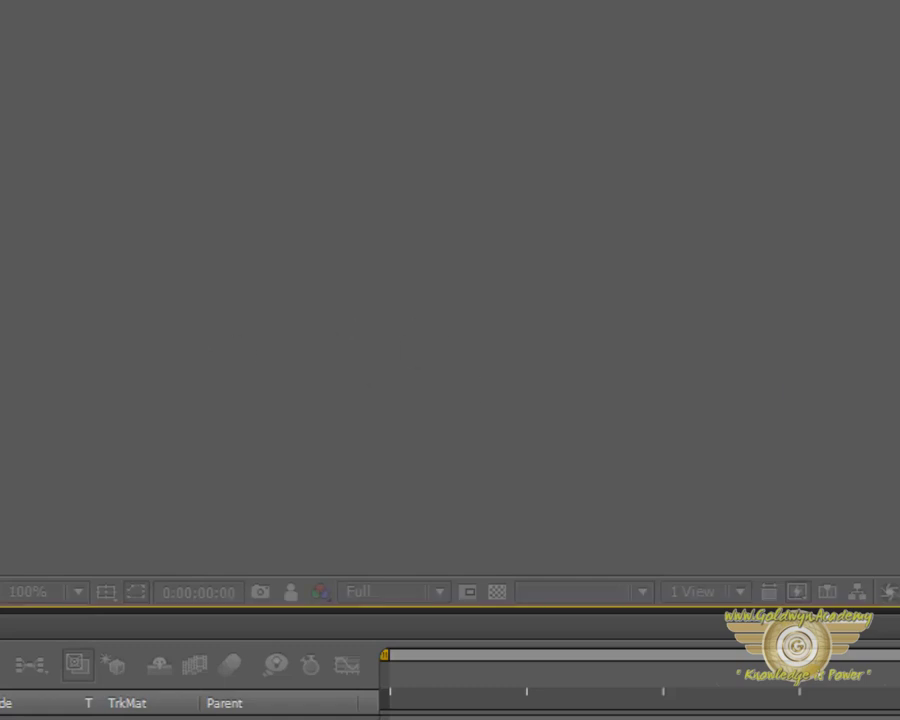
{"action": "key", "text": "ctrl+n"}
{"action": "left_click_drag", "start_coordinate": [693, 72], "coordinate": [443, 80]}
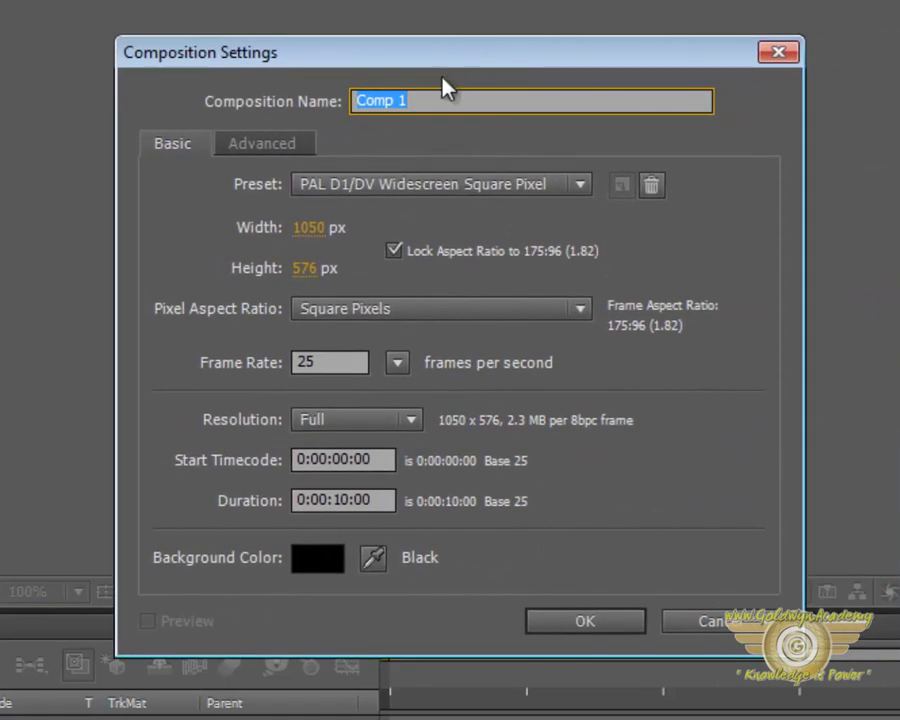
{"action": "type", "text": "Tutorial 11"}
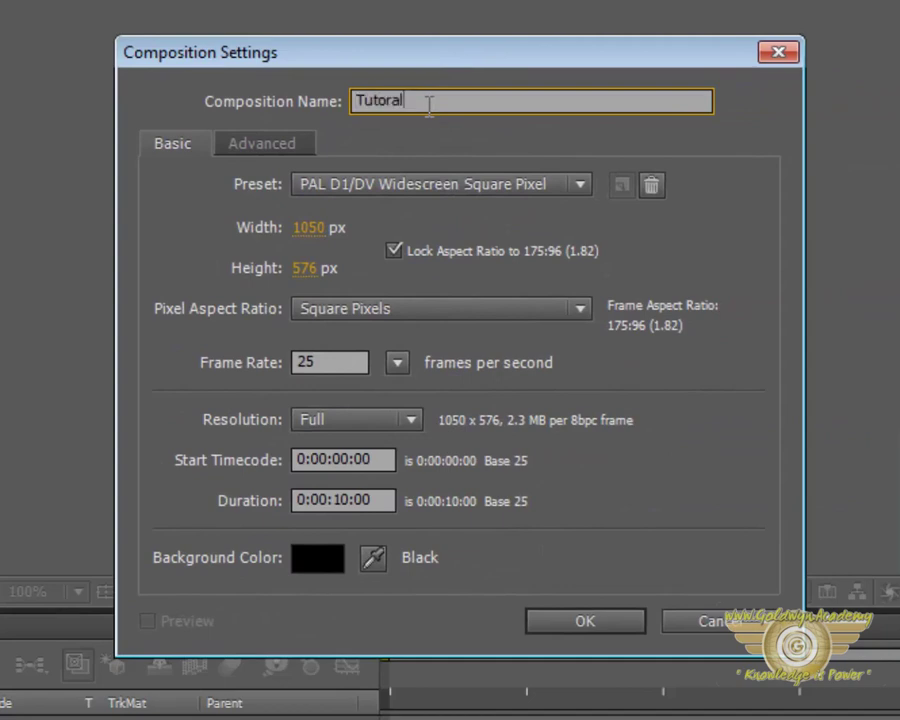
{"action": "type", "text": "- Parenting layers and Anchor point"}
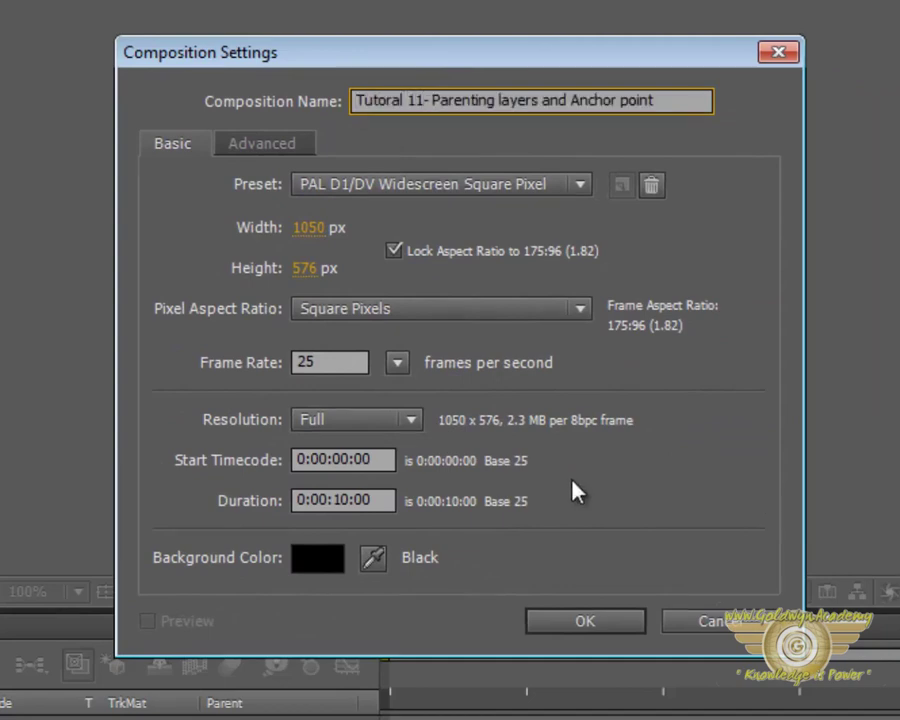
{"action": "left_click", "coordinate": [572, 622]}
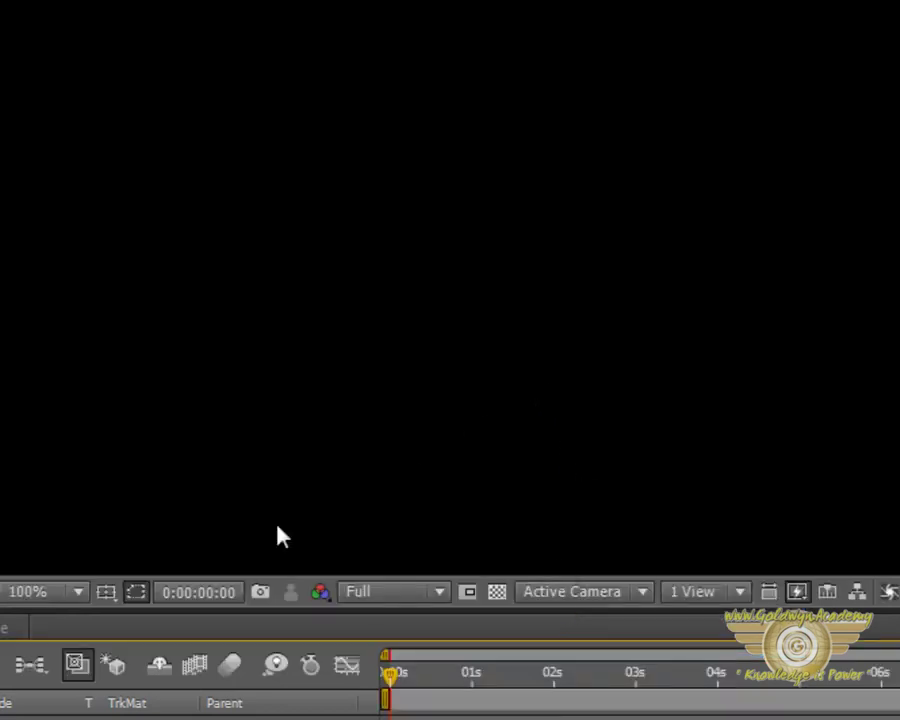
Set the viewer magnification to Fit up to 100%.
{"action": "left_click", "coordinate": [56, 594]}
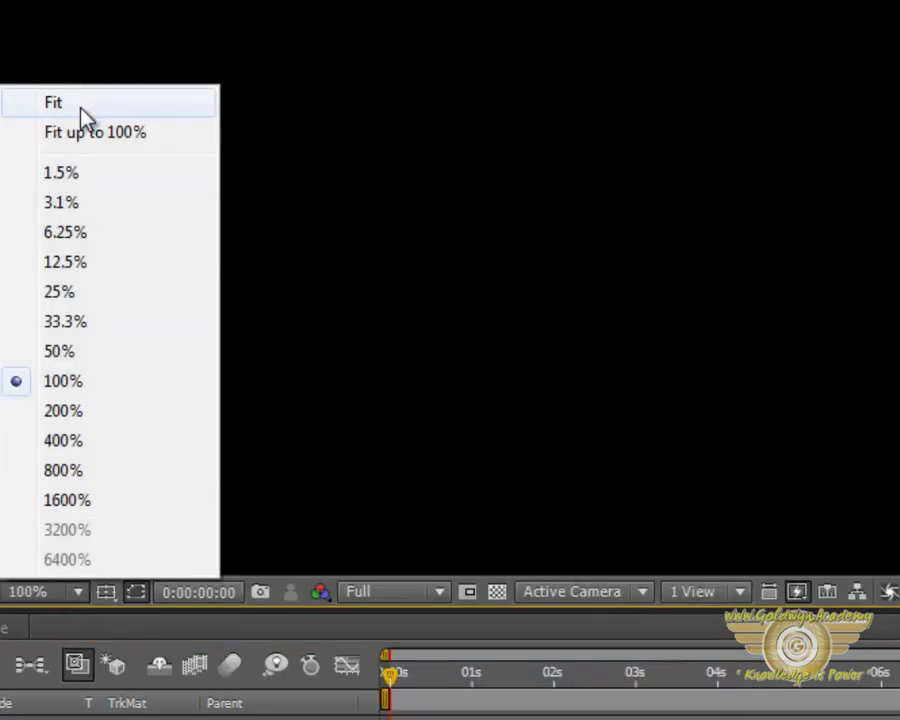
{"action": "left_click", "coordinate": [115, 132]}
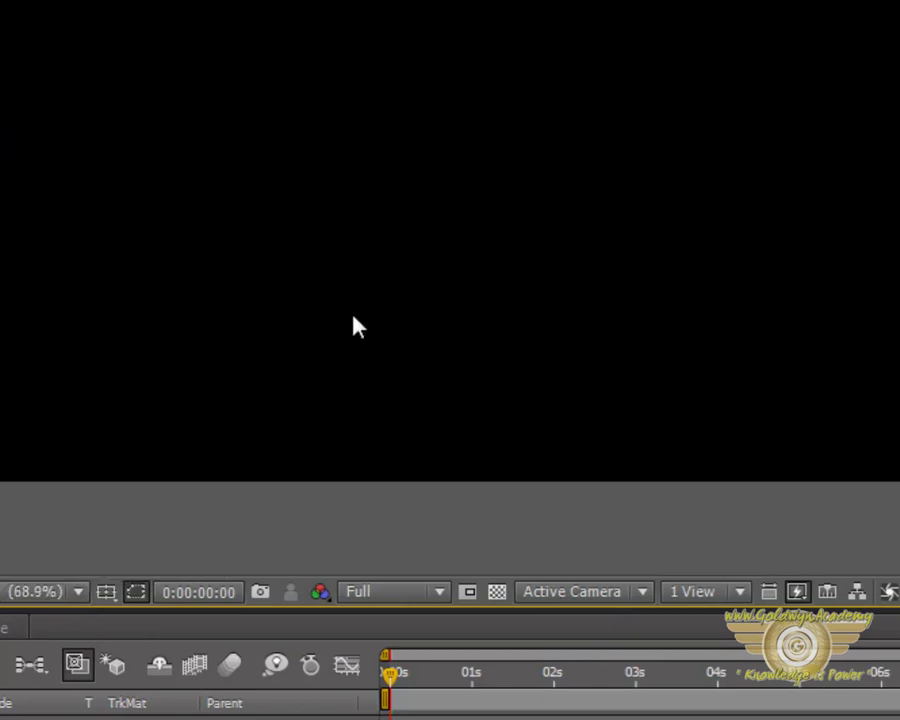
Add a full-frame solid named Purple.
{"action": "right_click", "coordinate": [120, 700]}
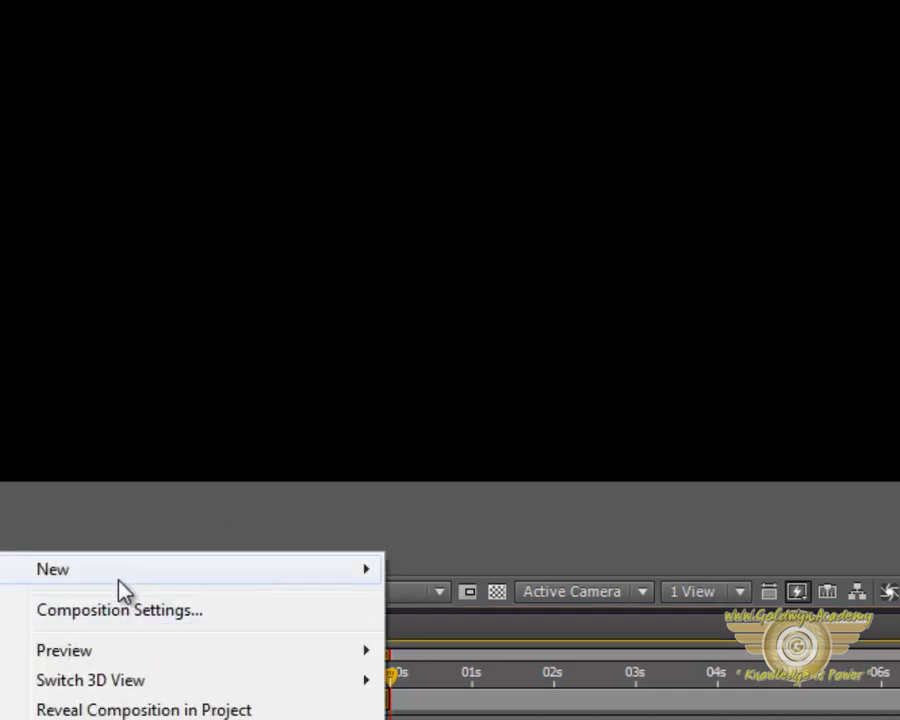
{"action": "mouse_move", "coordinate": [120, 586]}
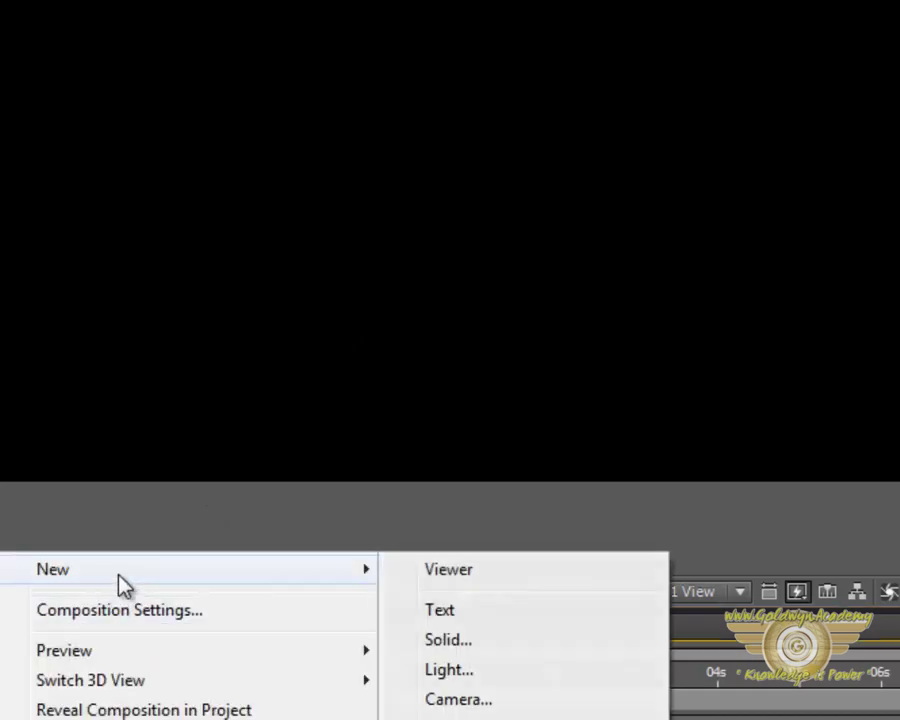
{"action": "left_click", "coordinate": [500, 648]}
{"action": "left_click_drag", "start_coordinate": [880, 15], "coordinate": [465, 48]}
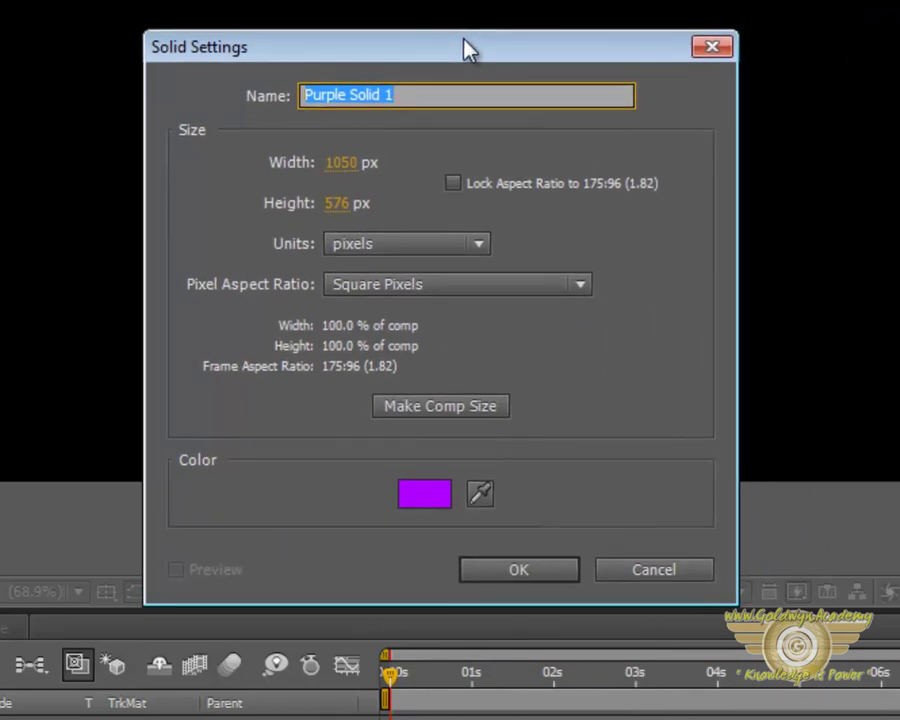
{"action": "type", "text": "Purple"}
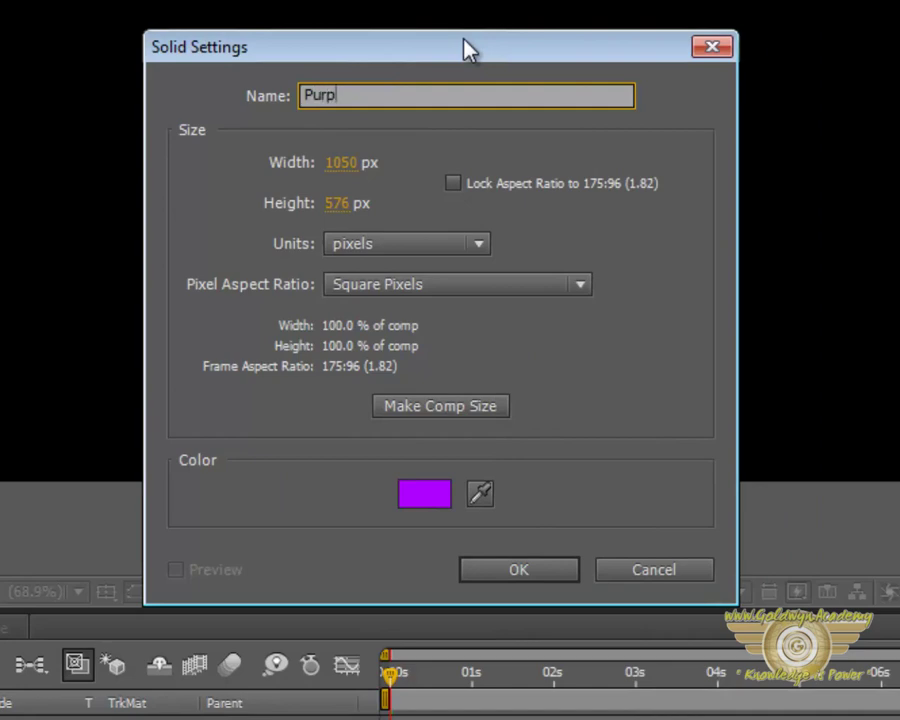
{"action": "left_click", "coordinate": [540, 575]}
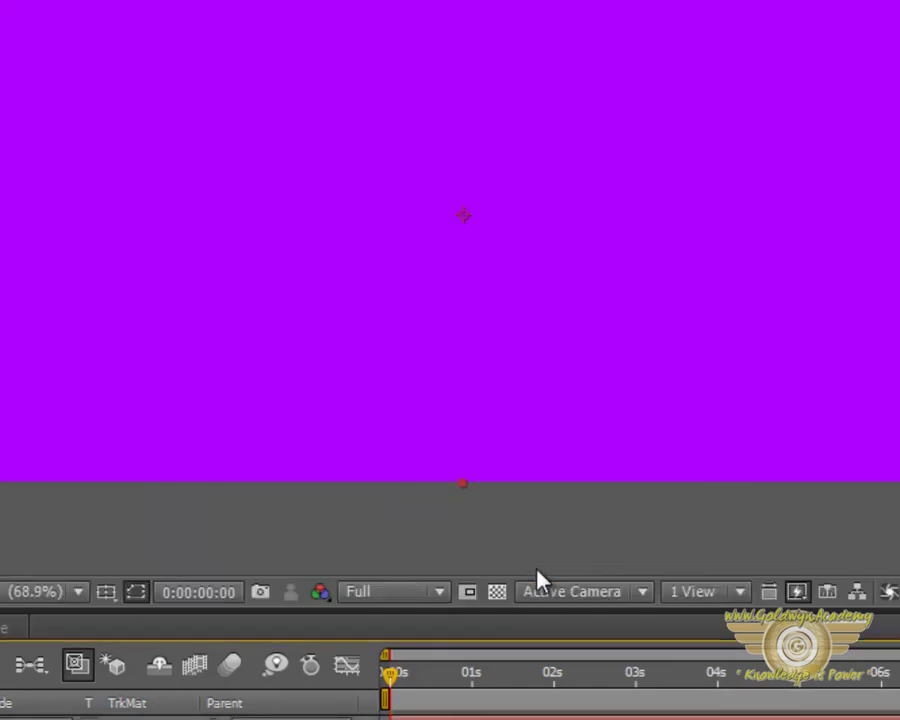
Add a green solid named Green.
{"action": "key", "text": "ctrl+shift+y"}
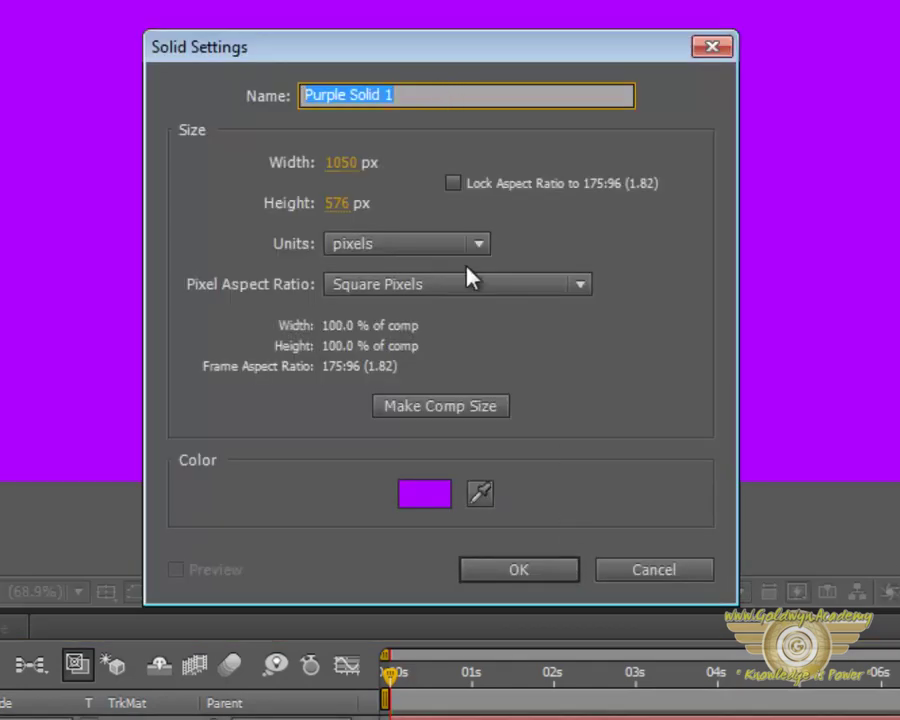
{"action": "type", "text": "Green"}
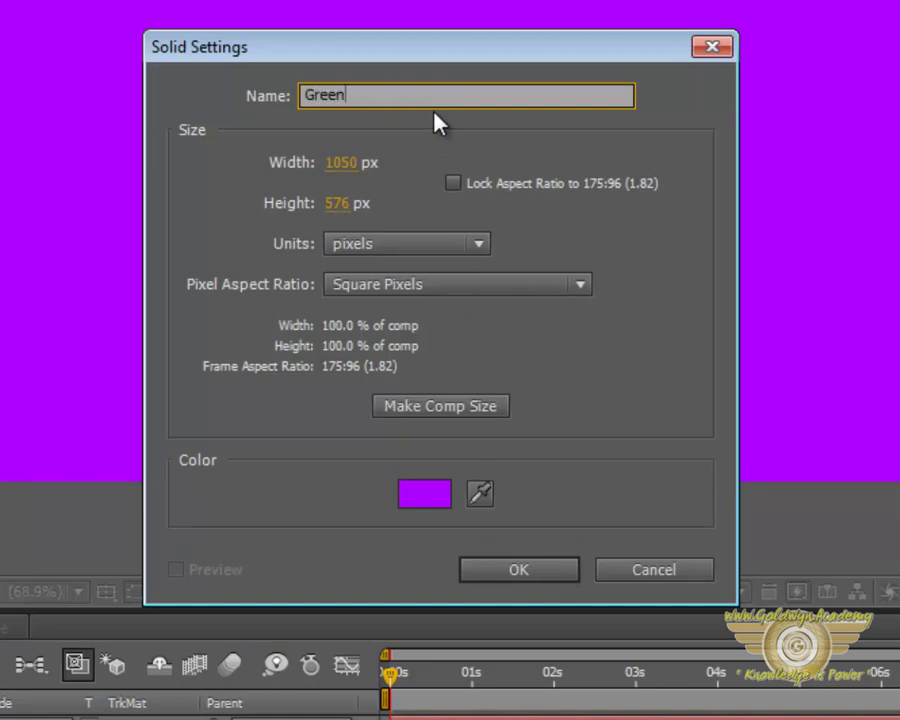
{"action": "left_click", "coordinate": [428, 488]}
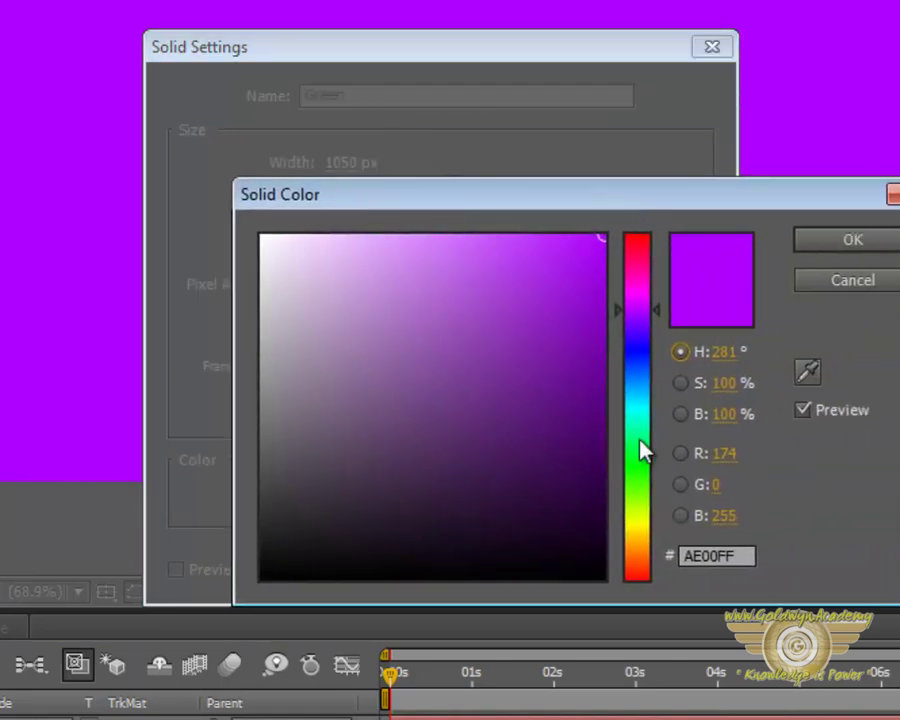
{"action": "mouse_move", "coordinate": [640, 441]}
{"action": "left_mouse_down"}
{"action": "mouse_move", "coordinate": [639, 460]}
{"action": "mouse_move", "coordinate": [639, 448]}
{"action": "left_mouse_up"}
{"action": "left_click", "coordinate": [872, 242]}
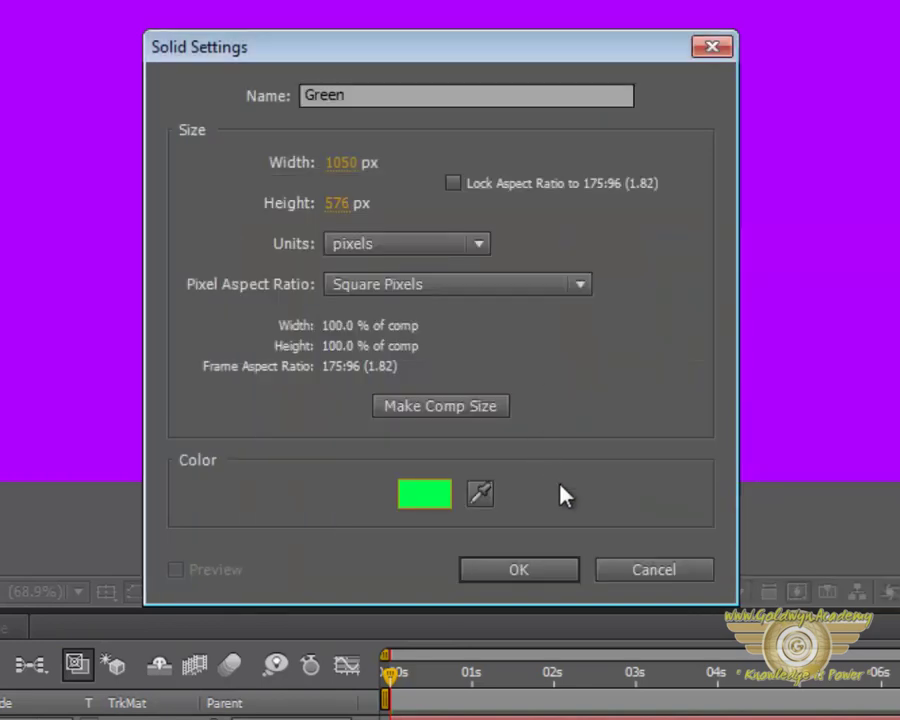
{"action": "left_click", "coordinate": [488, 576]}
Start a royal blue solid and trim its name to Blue.
{"action": "key", "text": "ctrl+y"}
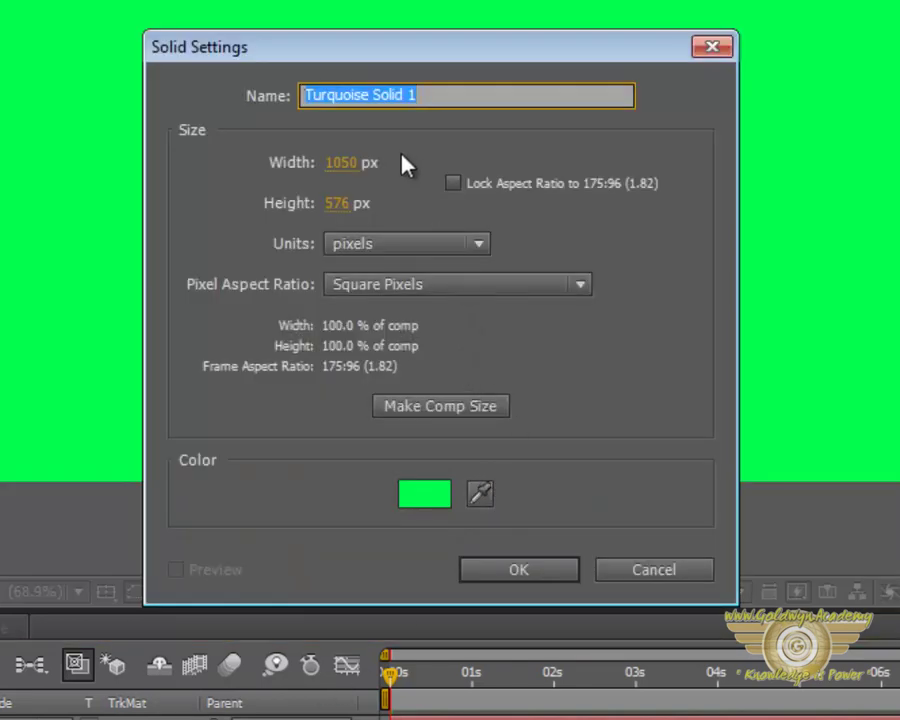
{"action": "left_click", "coordinate": [425, 492]}
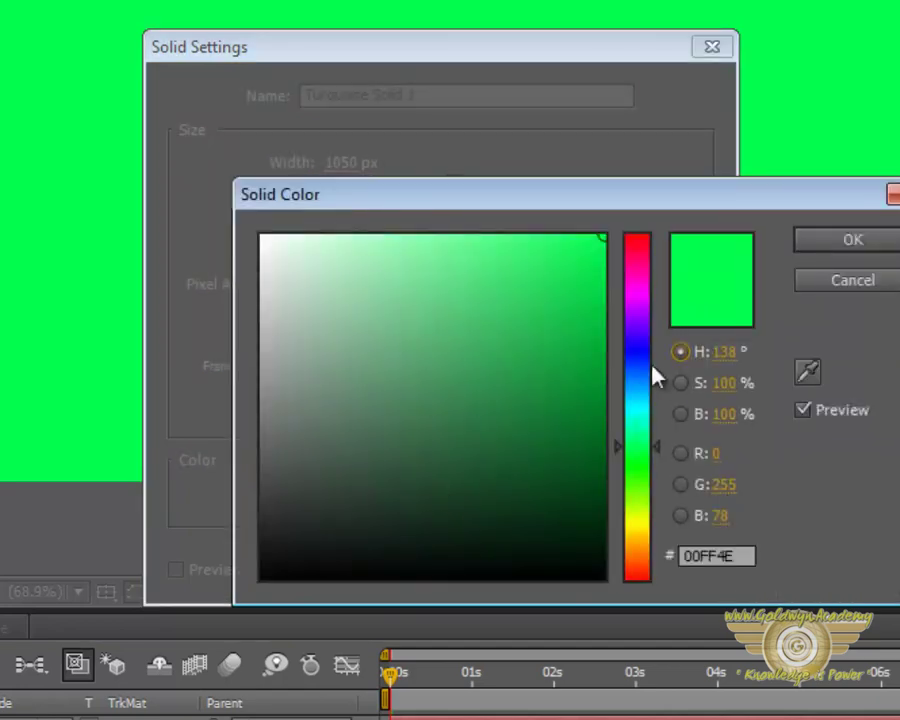
{"action": "left_click", "coordinate": [657, 375]}
{"action": "key", "text": "Return"}
{"action": "left_click_drag", "start_coordinate": [422, 95], "coordinate": [385, 97]}
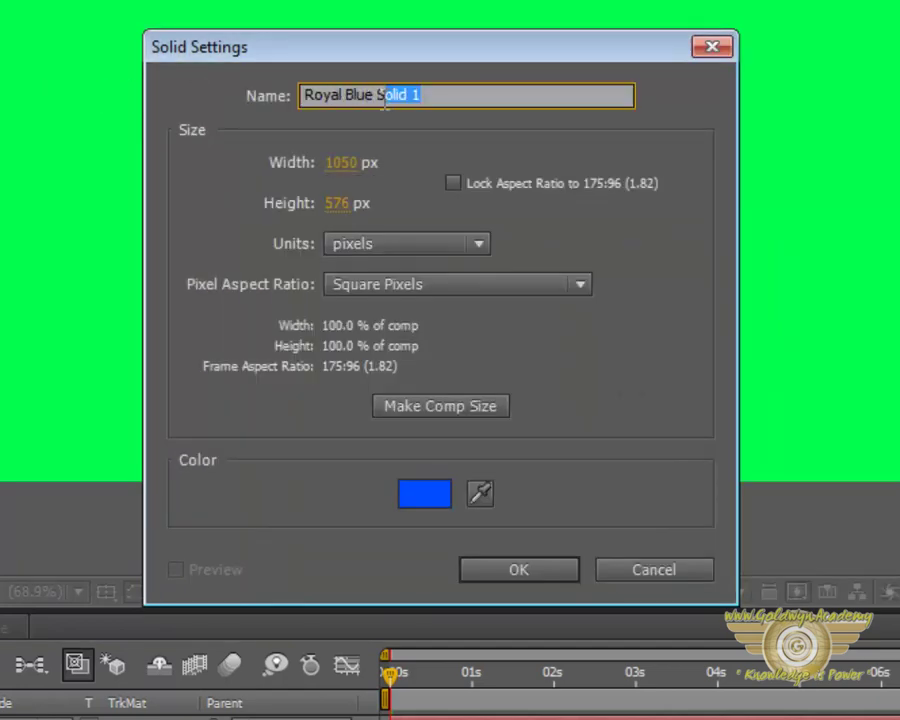
{"action": "key", "text": "BackSpace"}
{"action": "key", "text": "BackSpace"}
{"action": "key", "text": "BackSpace"}
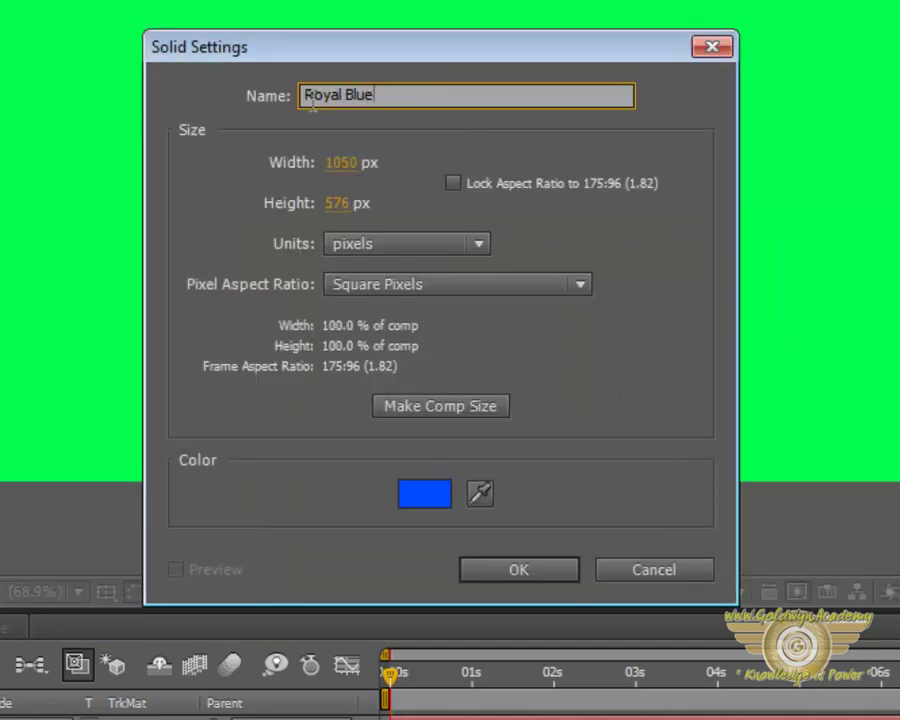
{"action": "left_click_drag", "start_coordinate": [350, 94], "coordinate": [70, 130]}
{"action": "key", "text": "BackSpace"}
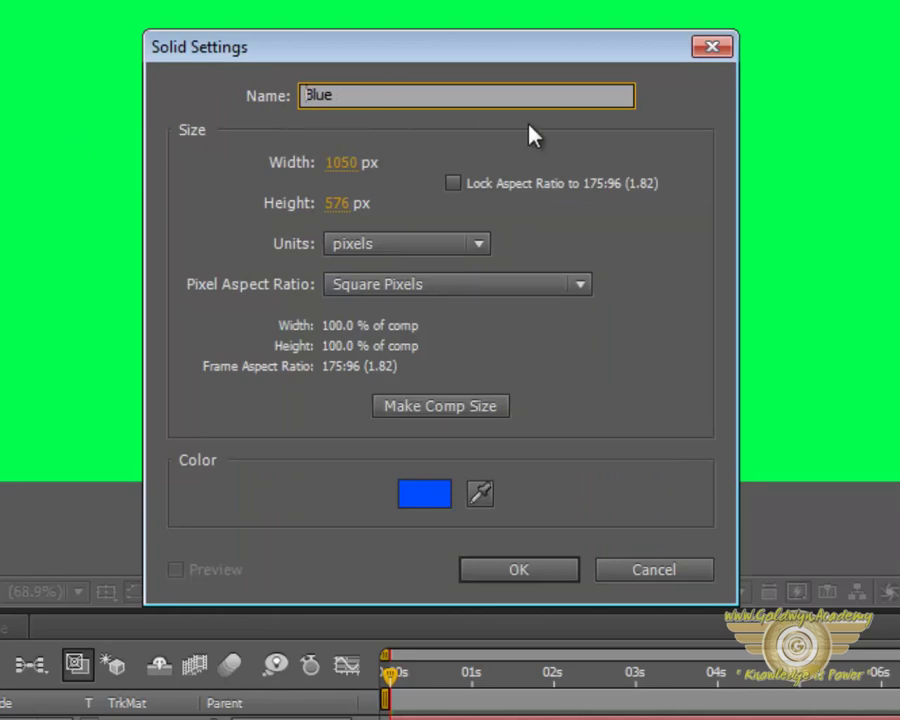
Finish the Blue solid, then add an orange solid named Orange.
{"action": "left_click", "coordinate": [516, 568]}
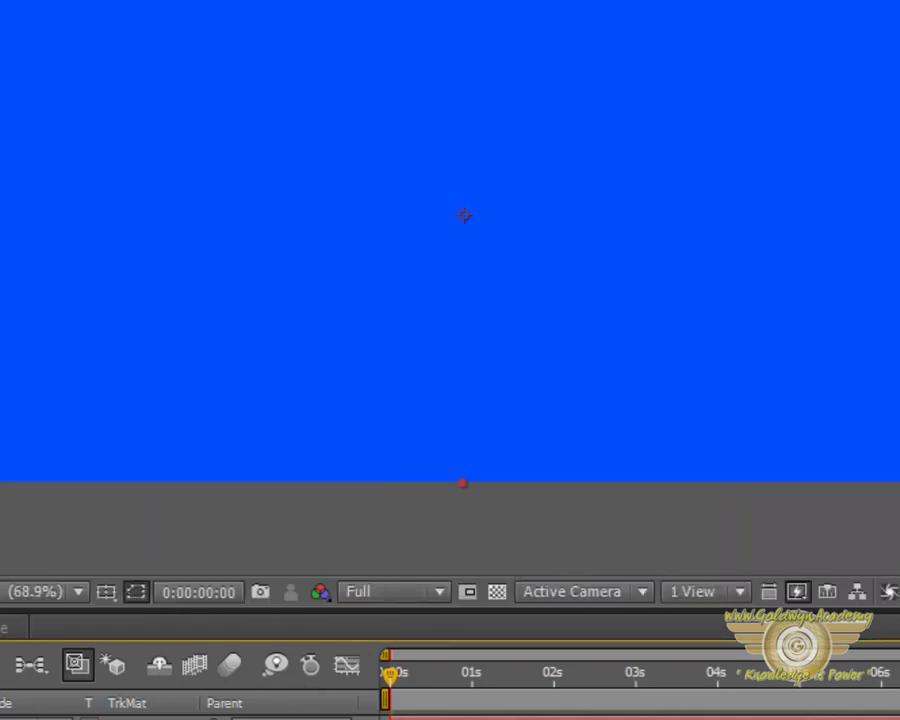
{"action": "key", "text": "ctrl+y"}
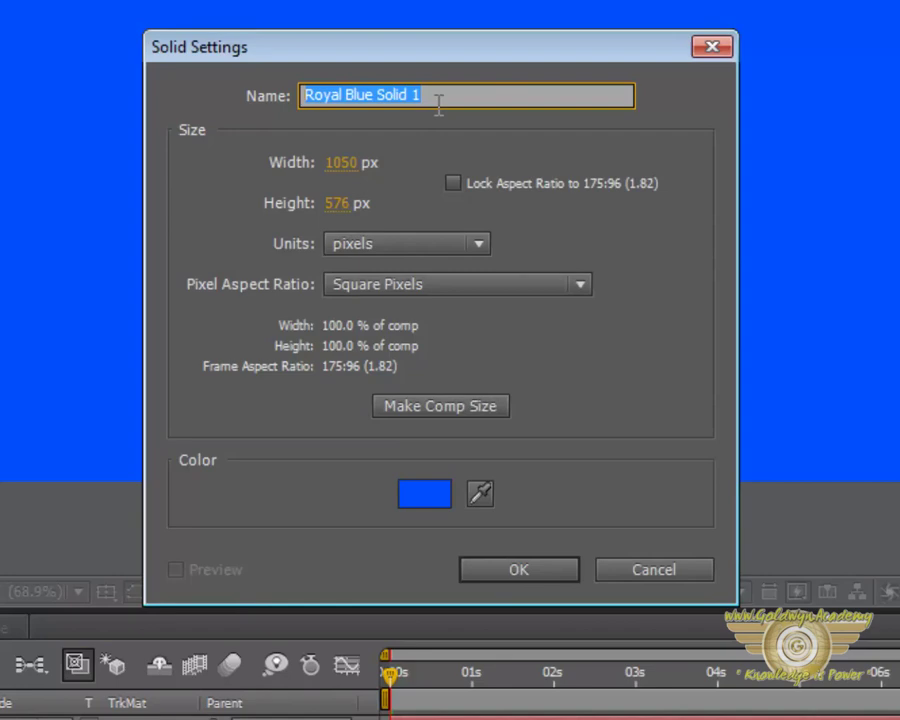
{"action": "left_click", "coordinate": [446, 492]}
{"action": "left_click_drag", "start_coordinate": [637, 308], "coordinate": [655, 548]}
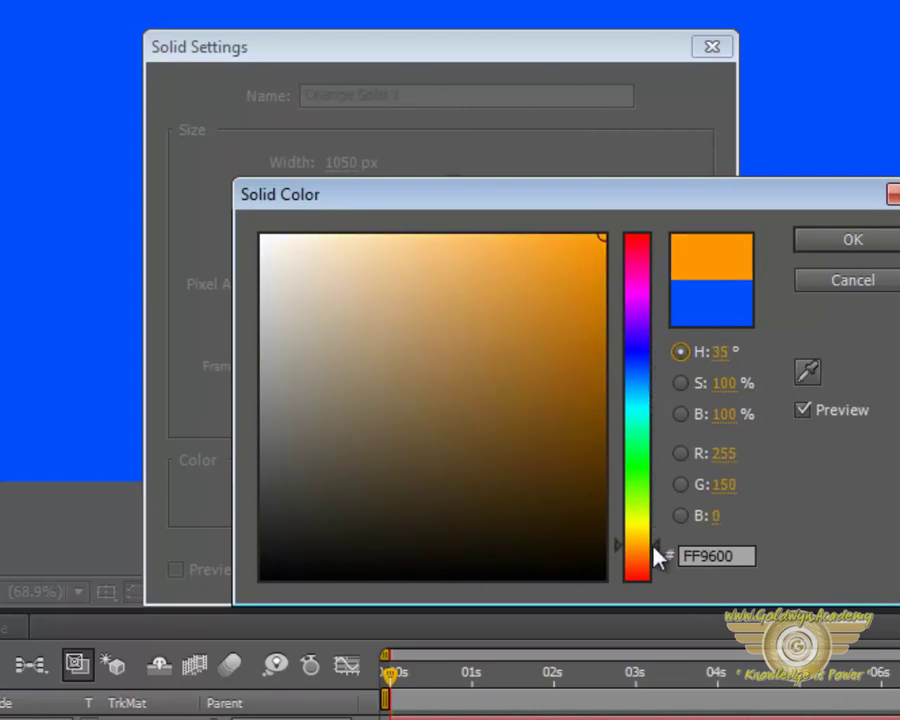
{"action": "left_click", "coordinate": [840, 243]}
{"action": "left_click_drag", "start_coordinate": [418, 95], "coordinate": [345, 98]}
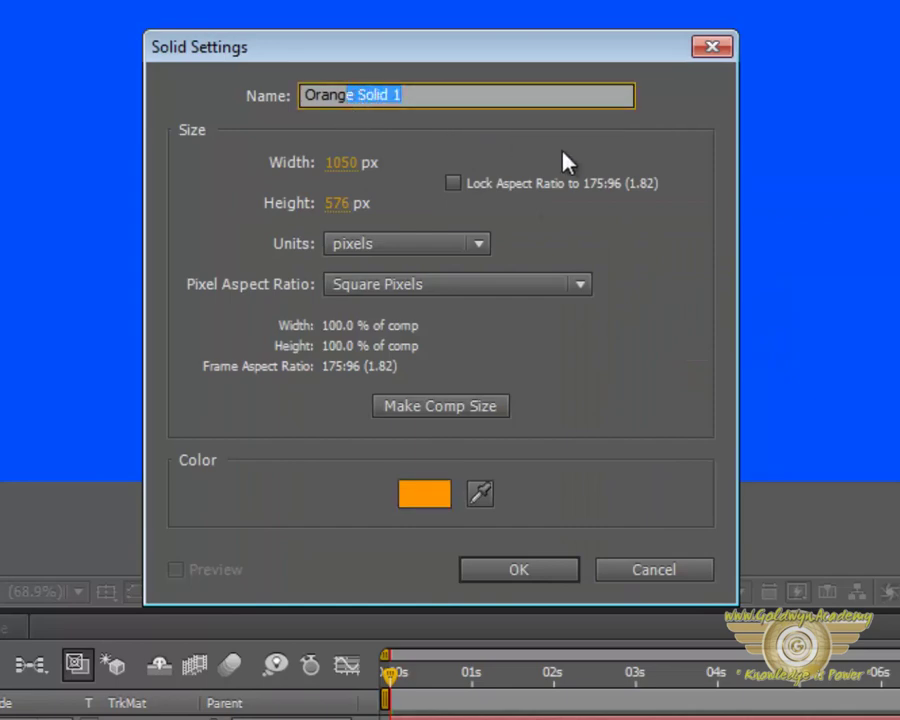
{"action": "type", "text": "e"}
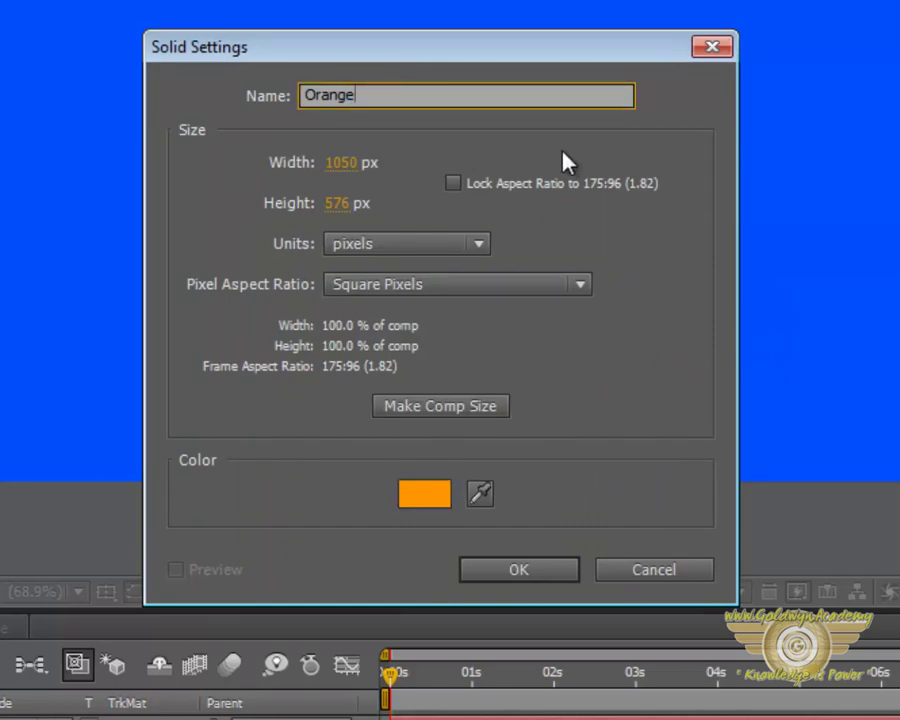
{"action": "left_click", "coordinate": [518, 569]}
Add a pure red solid named Red, sized to the composition.
{"action": "right_click", "coordinate": [122, 636]}
{"action": "mouse_move", "coordinate": [335, 660]}
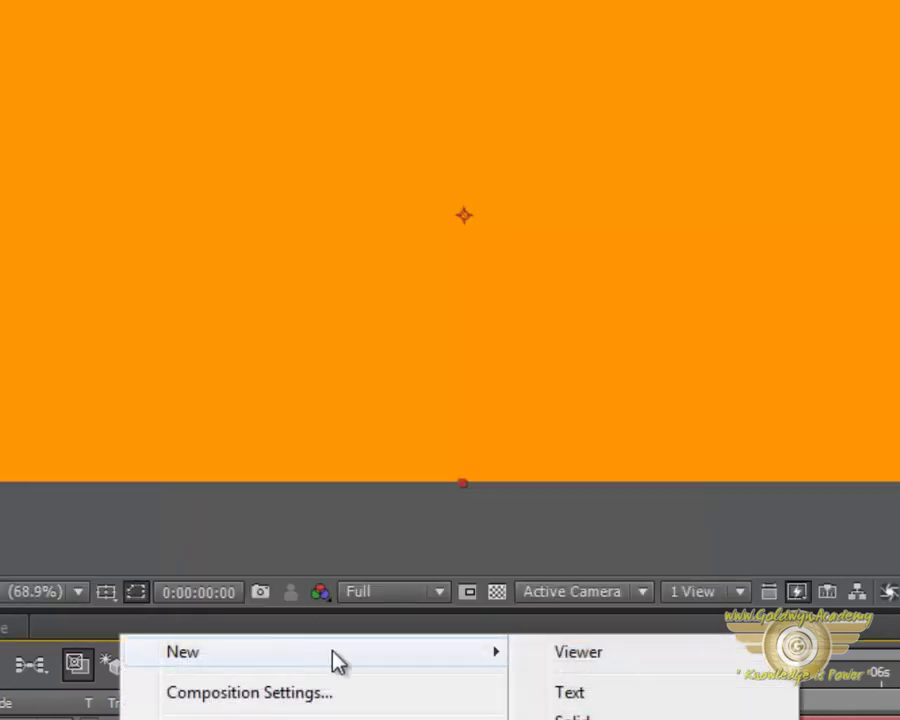
{"action": "left_click", "coordinate": [572, 716]}
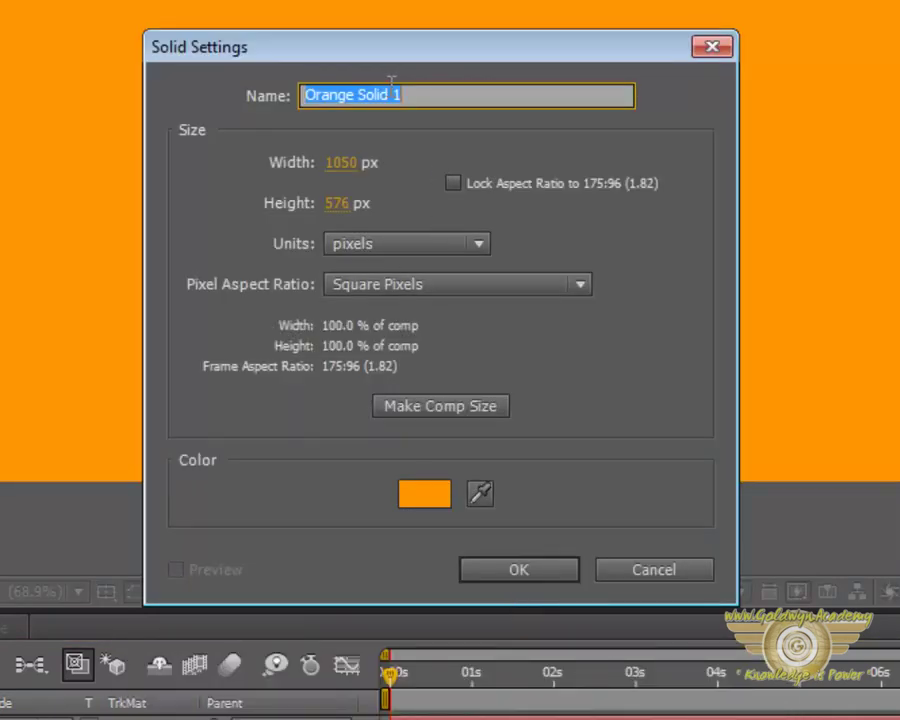
{"action": "type", "text": "Red"}
{"action": "left_click", "coordinate": [426, 495]}
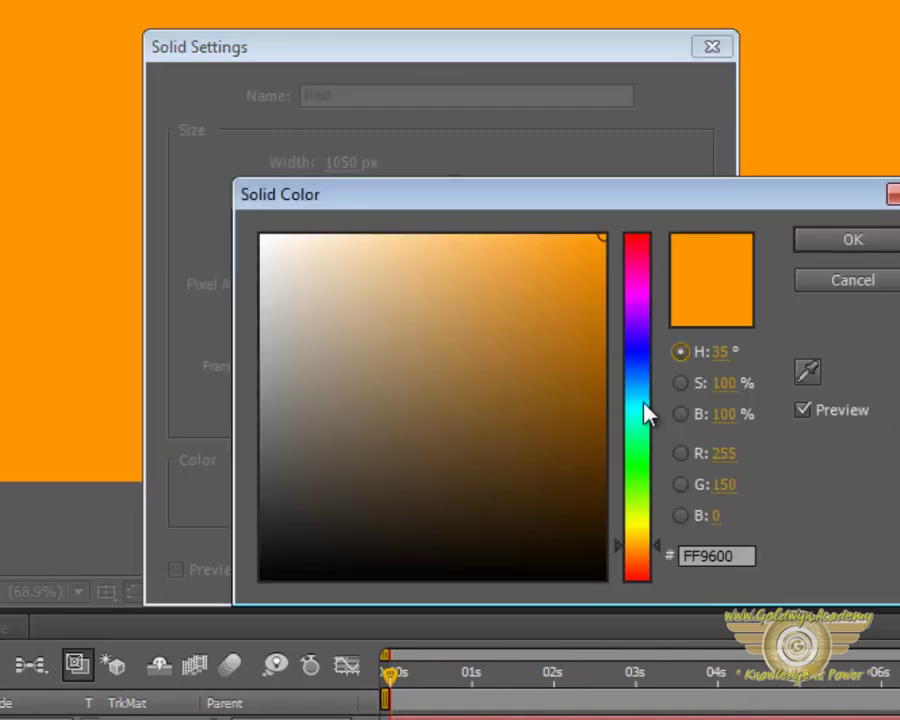
{"action": "left_click_drag", "start_coordinate": [645, 412], "coordinate": [657, 106]}
{"action": "left_click", "coordinate": [864, 242]}
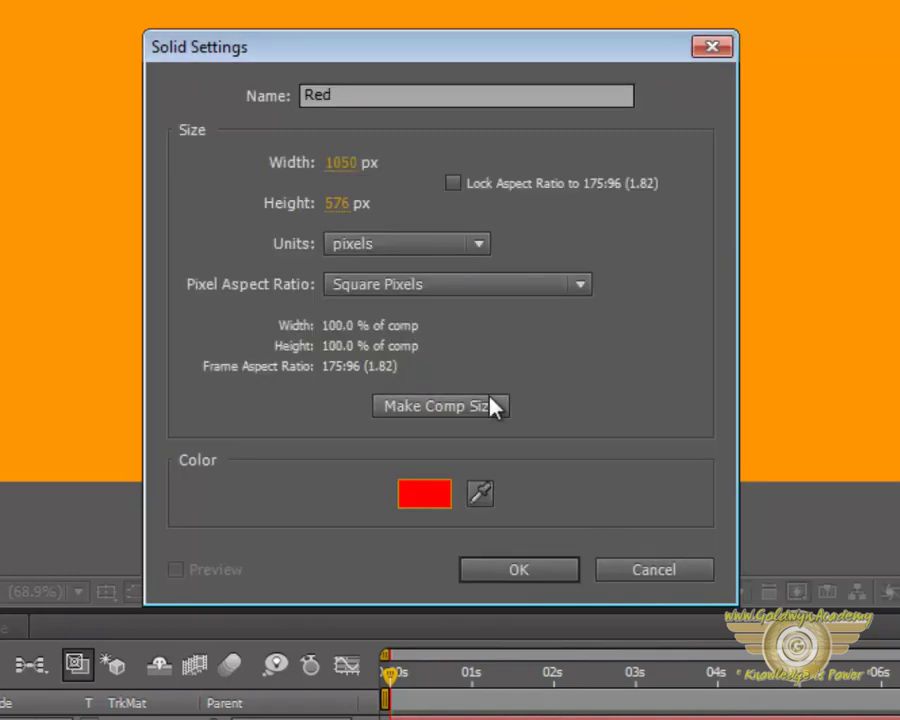
{"action": "left_click", "coordinate": [494, 406]}
{"action": "left_click", "coordinate": [532, 578]}
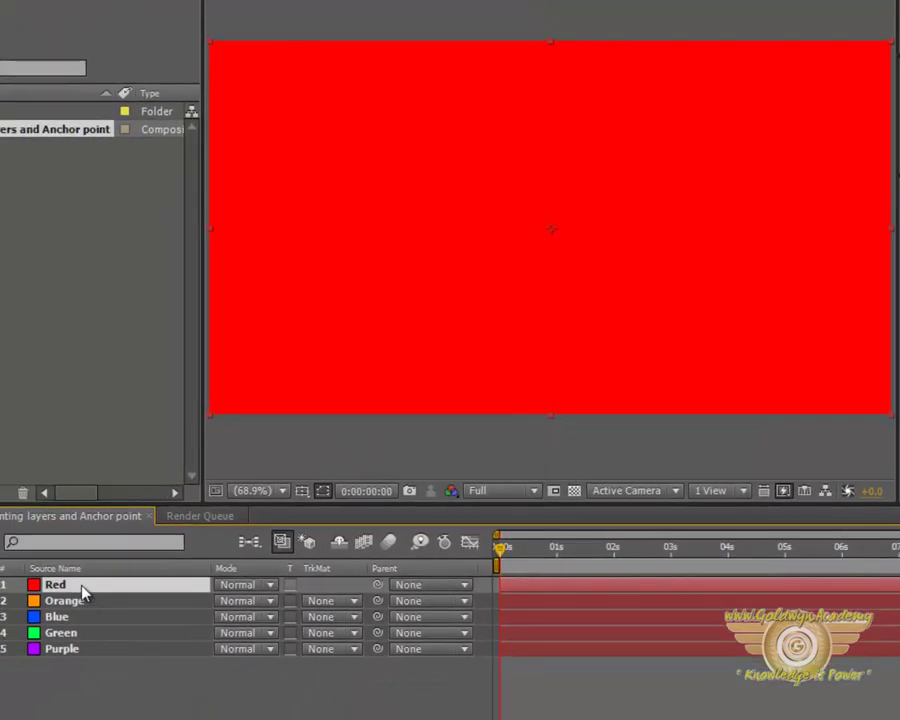
Move Red below Purple and bring Green to the top of the layer stack.
{"action": "left_click_drag", "start_coordinate": [83, 590], "coordinate": [96, 707]}
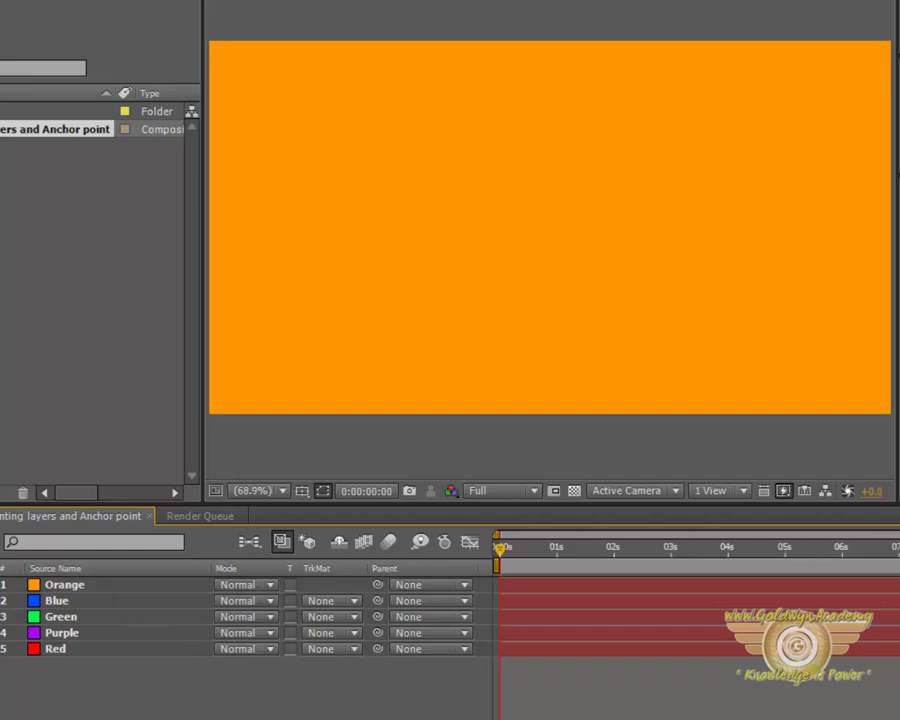
{"action": "left_click_drag", "start_coordinate": [85, 620], "coordinate": [76, 584]}
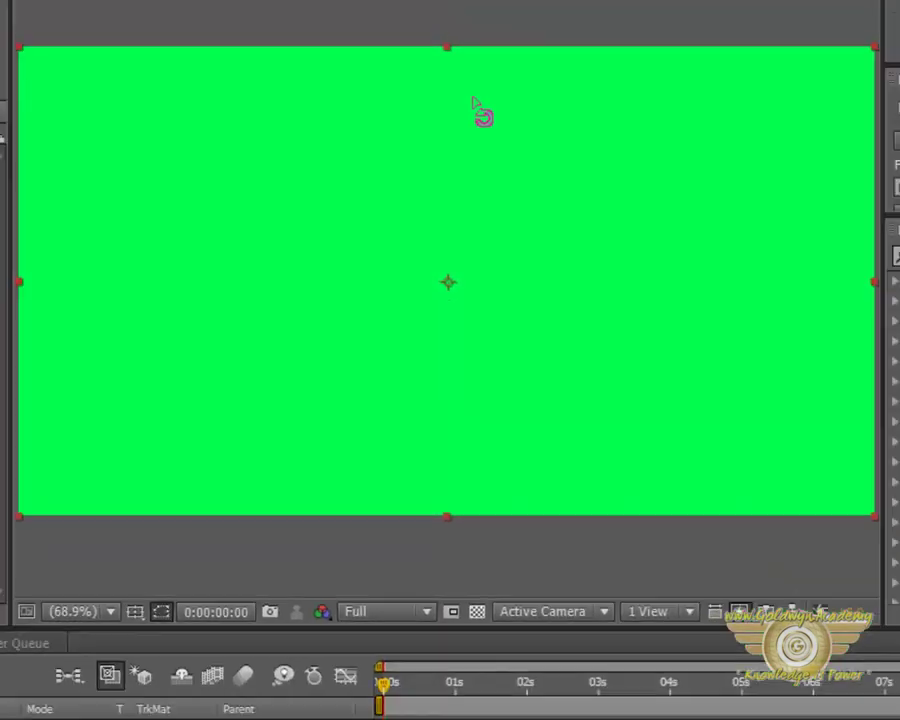
Rotate the green solid in 3D with the Rotation tool, zooming the view to 50%.
{"action": "left_click_drag", "start_coordinate": [462, 85], "coordinate": [375, 48]}
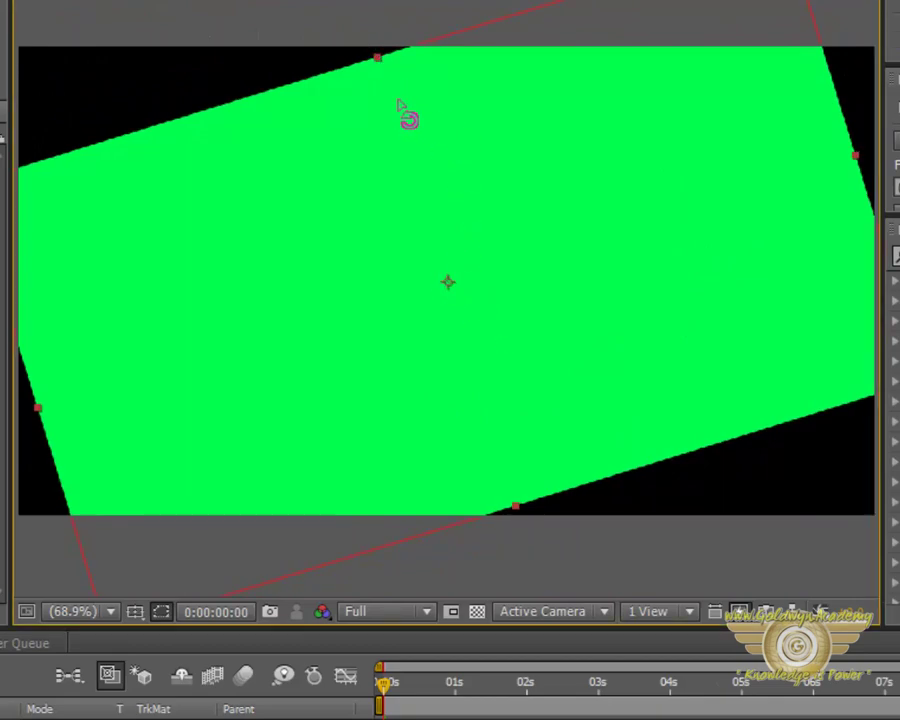
{"action": "key", "text": "comma"}
{"action": "left_click_drag", "start_coordinate": [406, 137], "coordinate": [456, 464]}
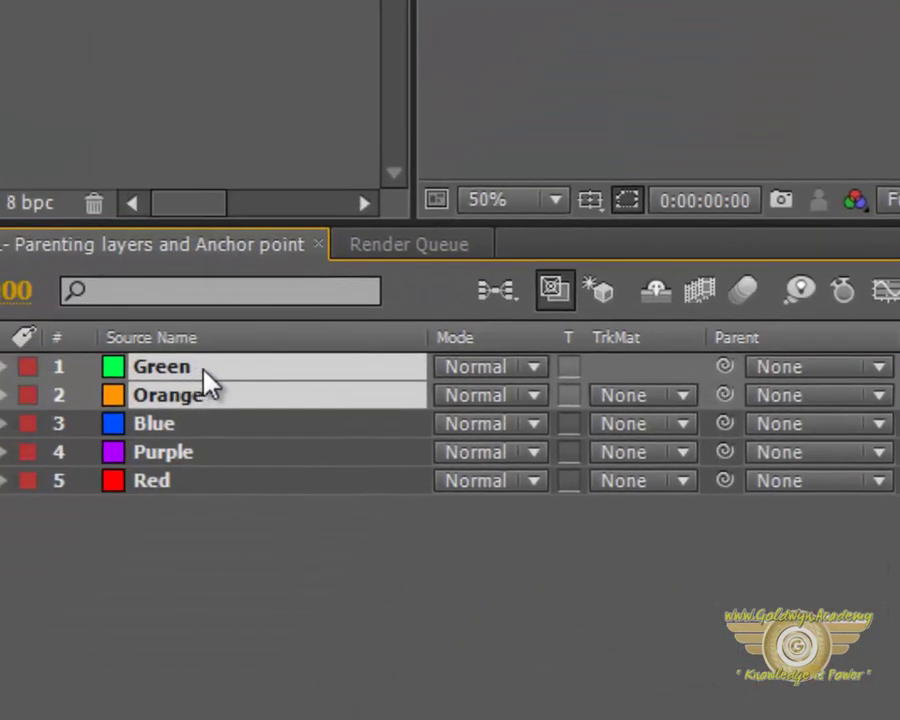
Scale the Green and Orange solids down to 26%.
{"action": "key", "text": "s"}
{"action": "left_click_drag", "start_coordinate": [536, 398], "coordinate": [433, 398]}
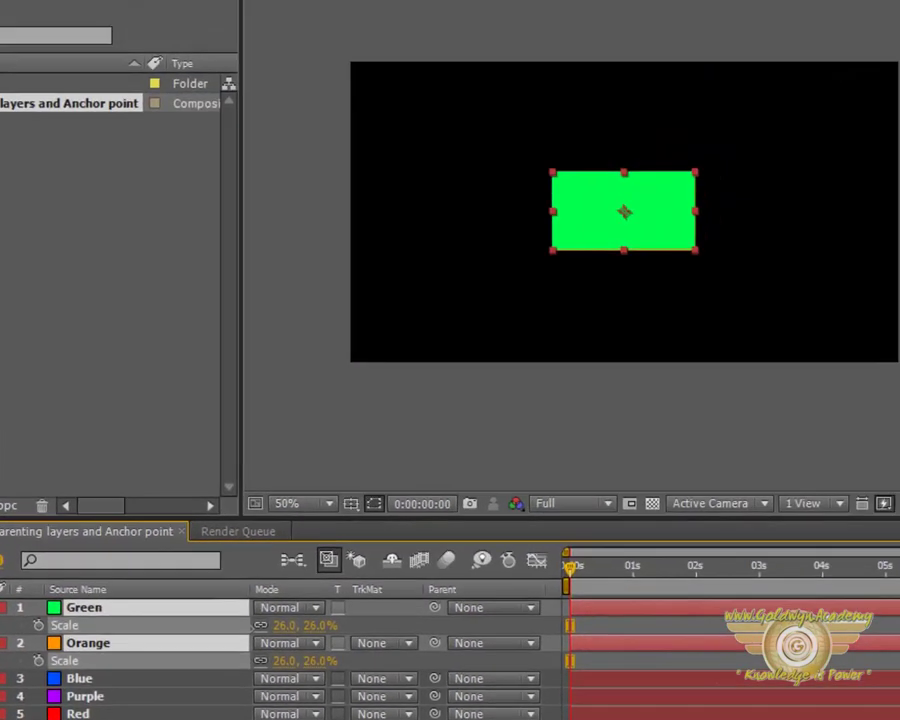
{"action": "key", "text": "ctrl+shift+a"}
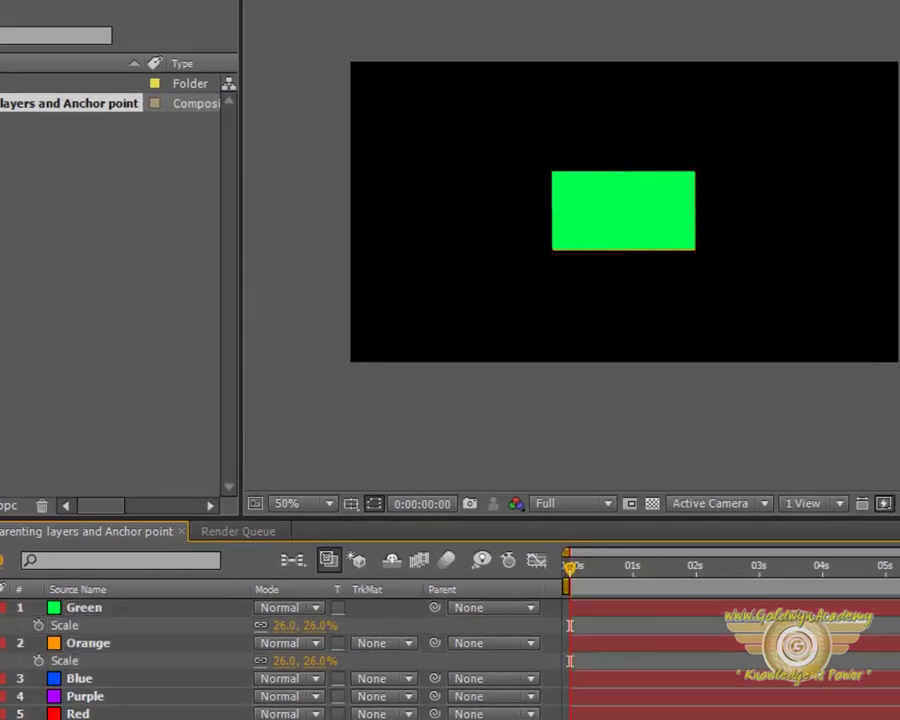
Move the green rectangle to the upper left with the orange one directly beneath it.
{"action": "left_click", "coordinate": [105, 607]}
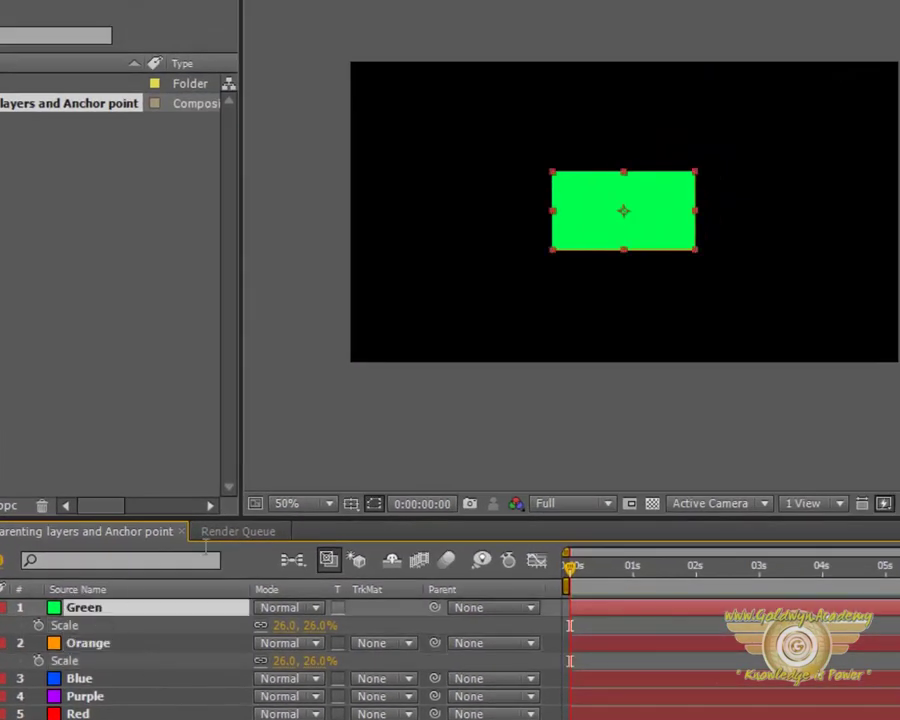
{"action": "left_click_drag", "start_coordinate": [585, 208], "coordinate": [434, 125]}
{"action": "left_click", "coordinate": [84, 643]}
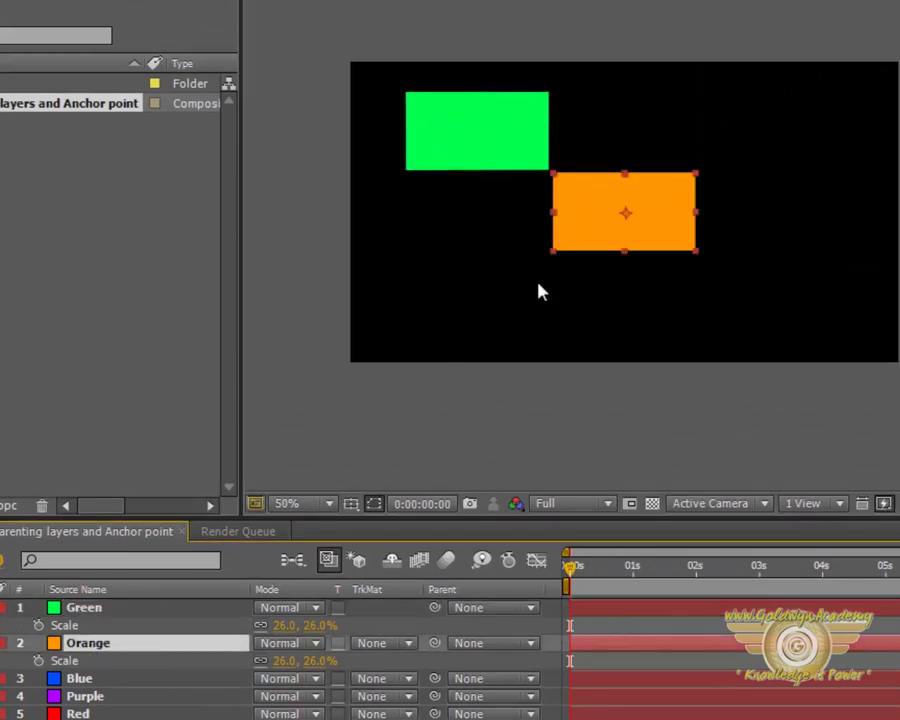
{"action": "left_click_drag", "start_coordinate": [563, 233], "coordinate": [450, 235]}
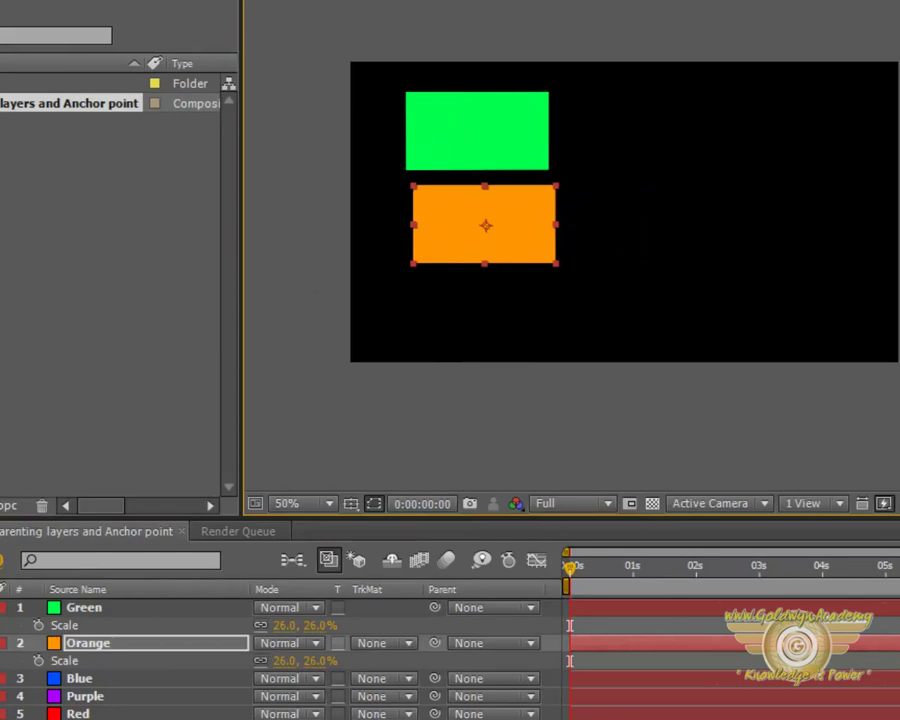
Keyframe Green's Position from 243,132 at 0 s to 827,130 at 2 s, then preview.
{"action": "left_click", "coordinate": [84, 610]}
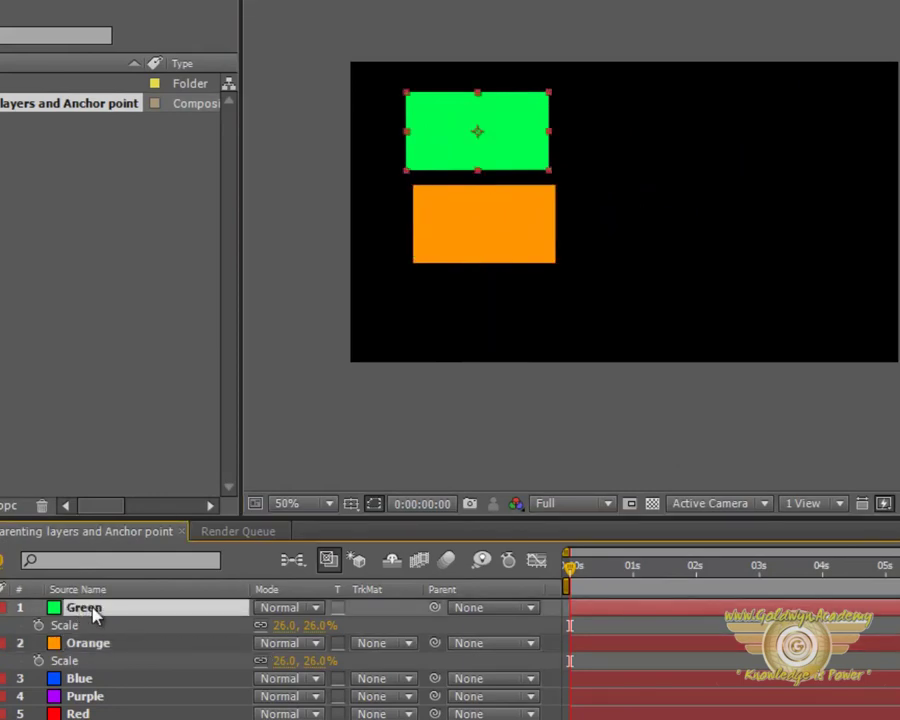
{"action": "key", "text": "p"}
{"action": "left_click", "coordinate": [39, 625]}
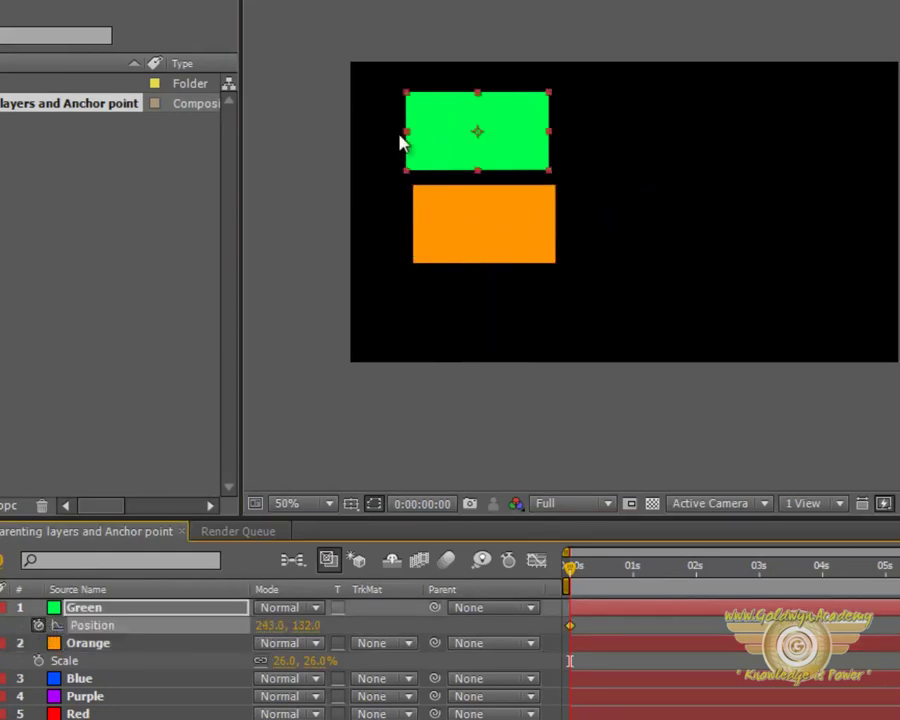
{"action": "left_click_drag", "start_coordinate": [579, 580], "coordinate": [696, 584]}
{"action": "left_click_drag", "start_coordinate": [468, 143], "coordinate": [822, 90]}
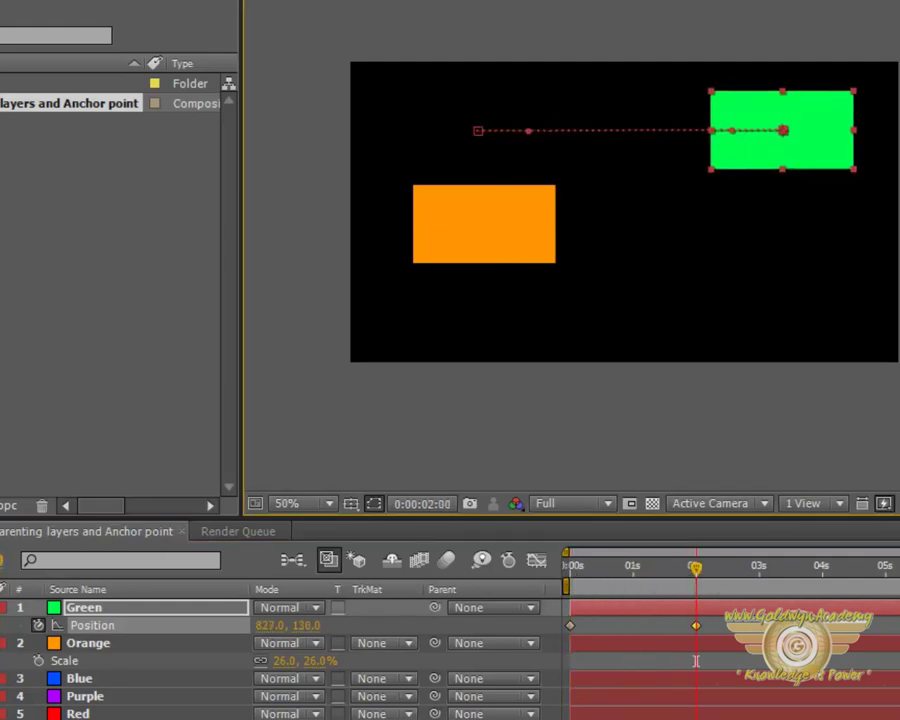
{"action": "key", "text": "Home"}
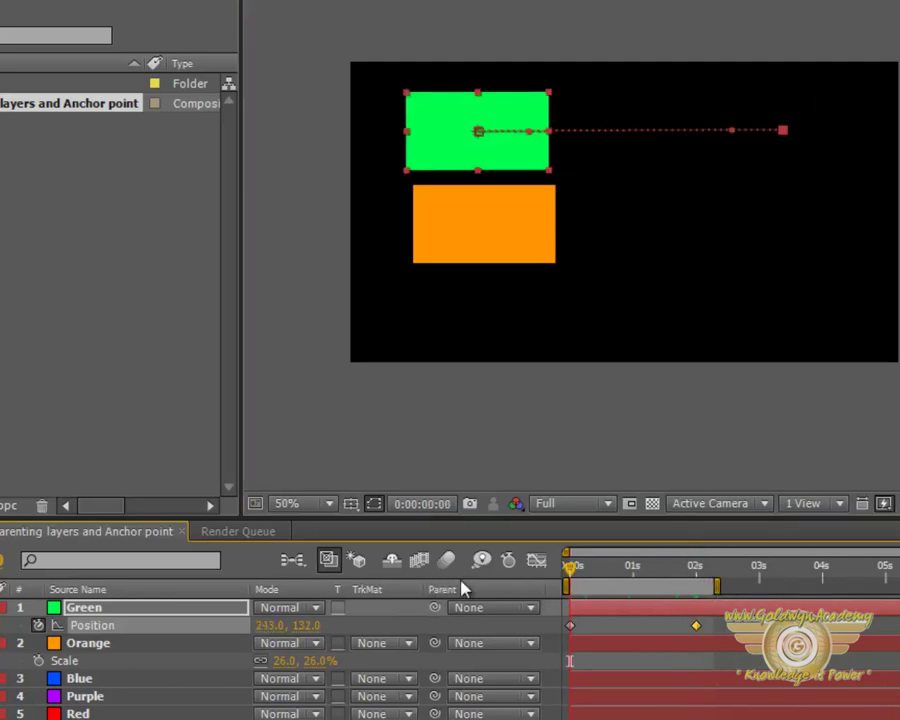
{"action": "key", "text": "space"}
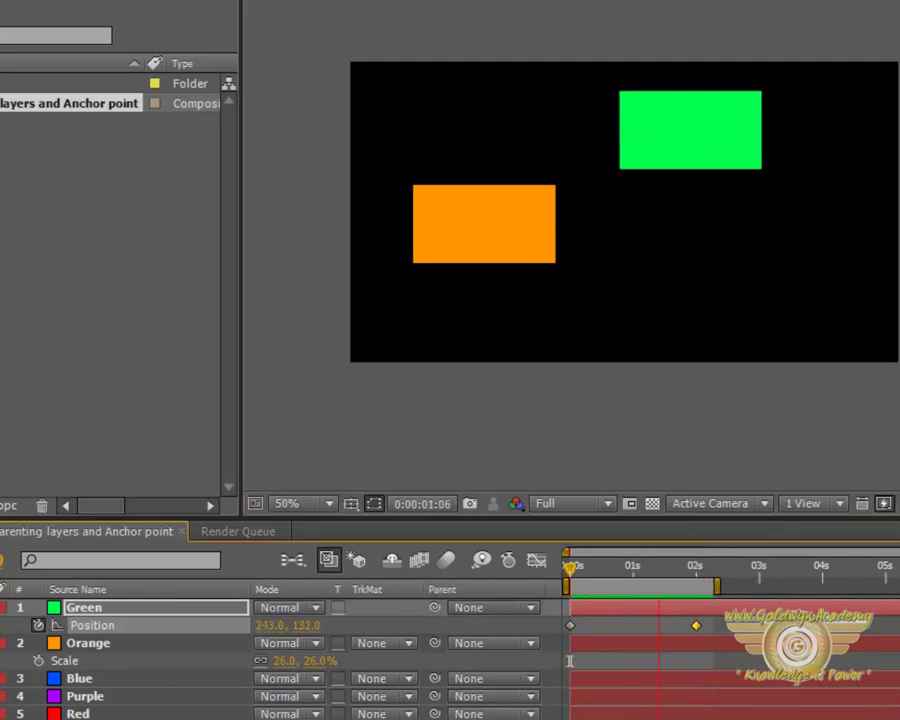
Stop playback and open the Orange layer's Parent dropdown.
{"action": "key", "text": "space"}
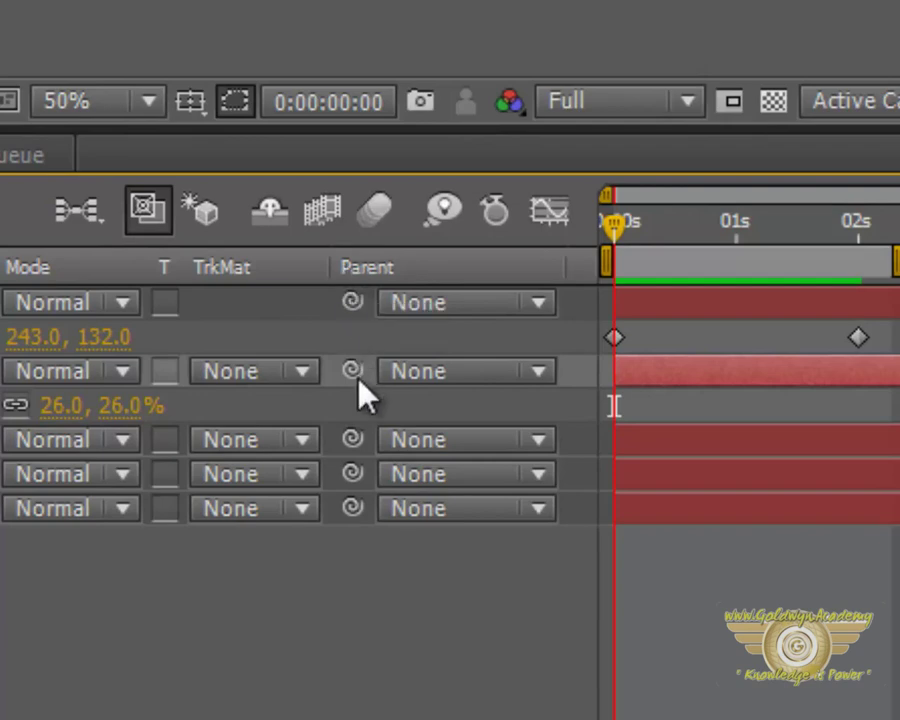
{"action": "left_click", "coordinate": [411, 377]}
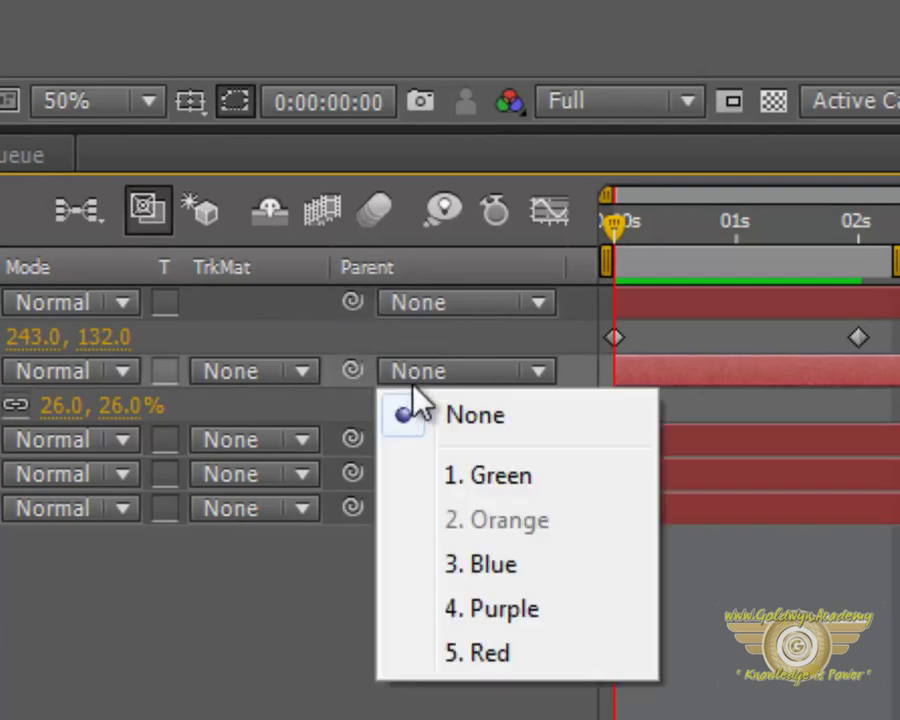